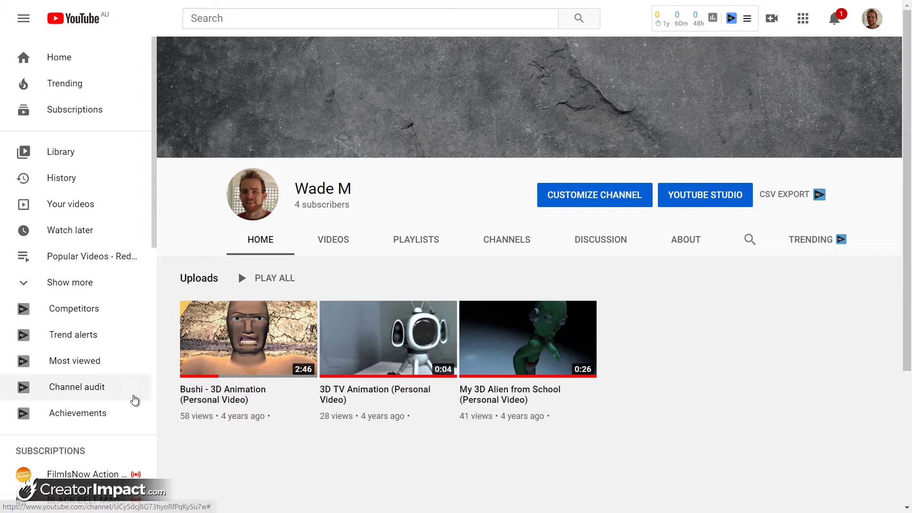
# Go from the channel's account menu to YouTube Studio and open its Settings dialog
pyautogui.click(874, 20)
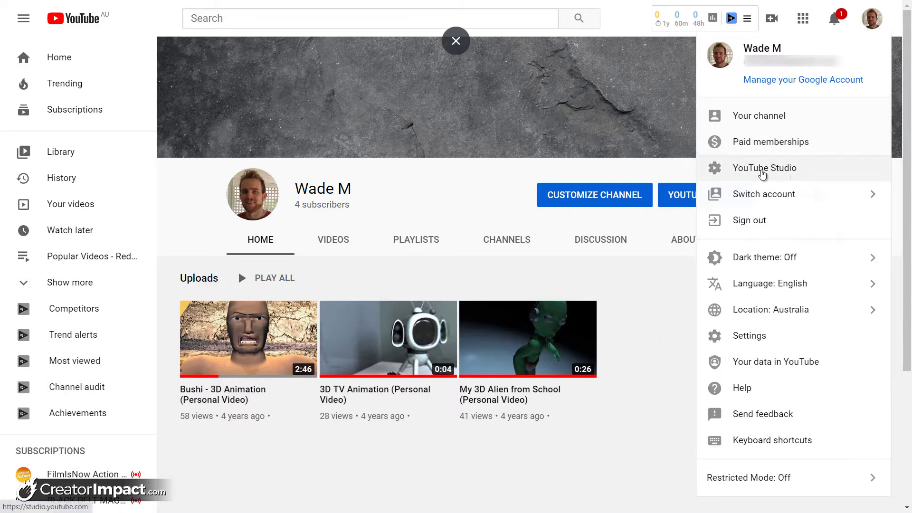
pyautogui.click(754, 169)
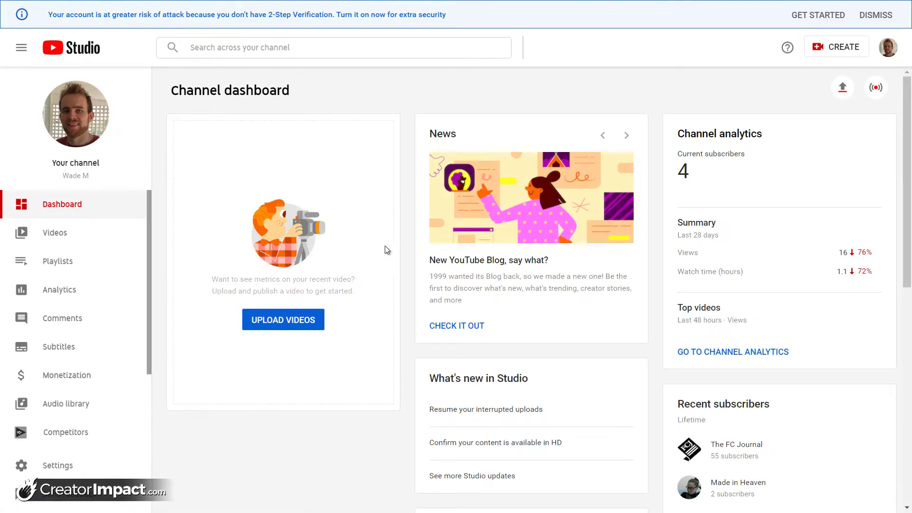
pyautogui.scroll(-2, 384, 246)
pyautogui.scroll(2, 309, 309)
pyautogui.click(109, 323)
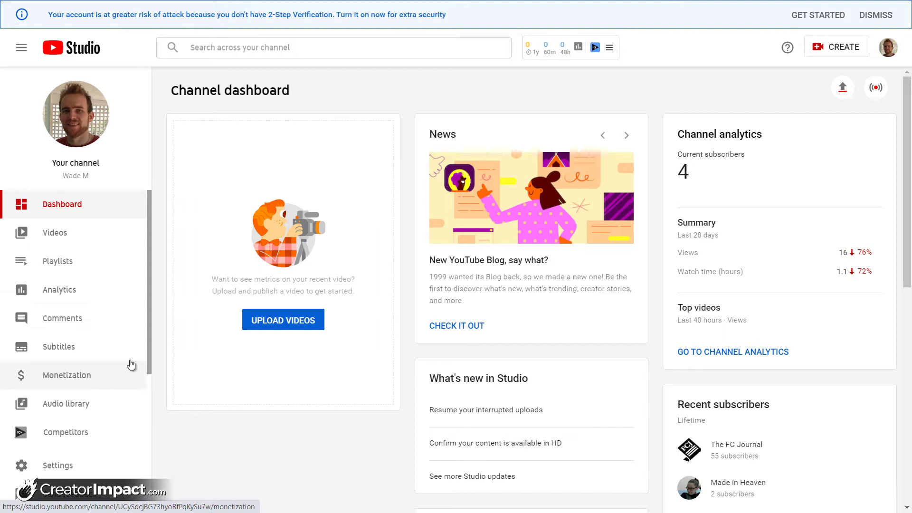
pyautogui.scroll(-3, 126, 409)
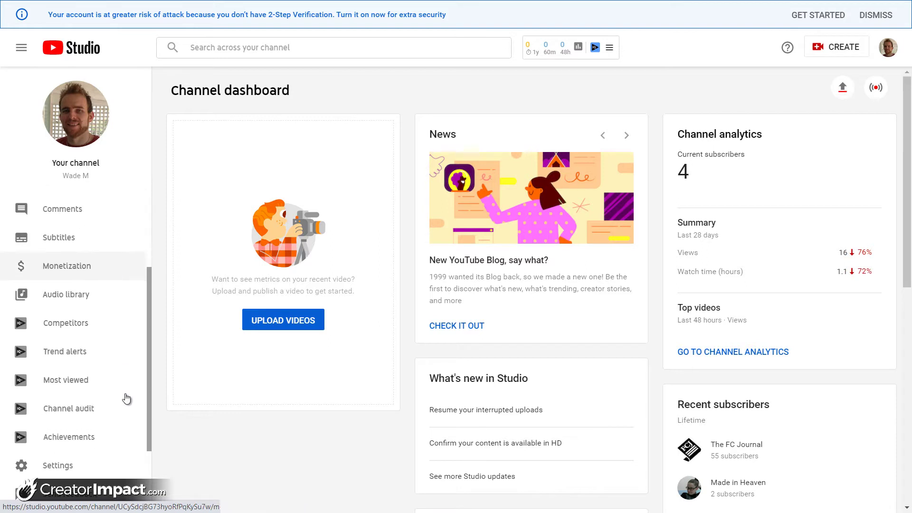
pyautogui.click(54, 468)
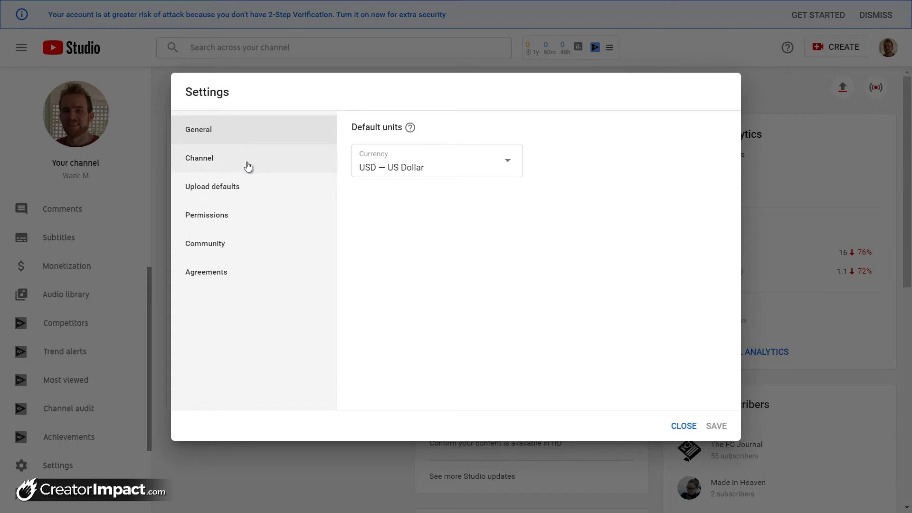
# In Upload defaults, try 'Dog Walking' and then 'YouTube Tips' as the default title
pyautogui.click(201, 189)
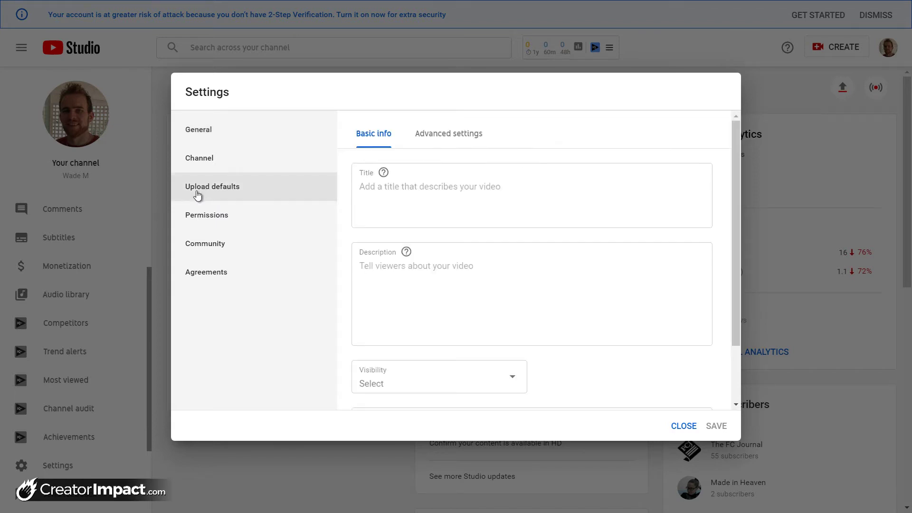
pyautogui.click(379, 191)
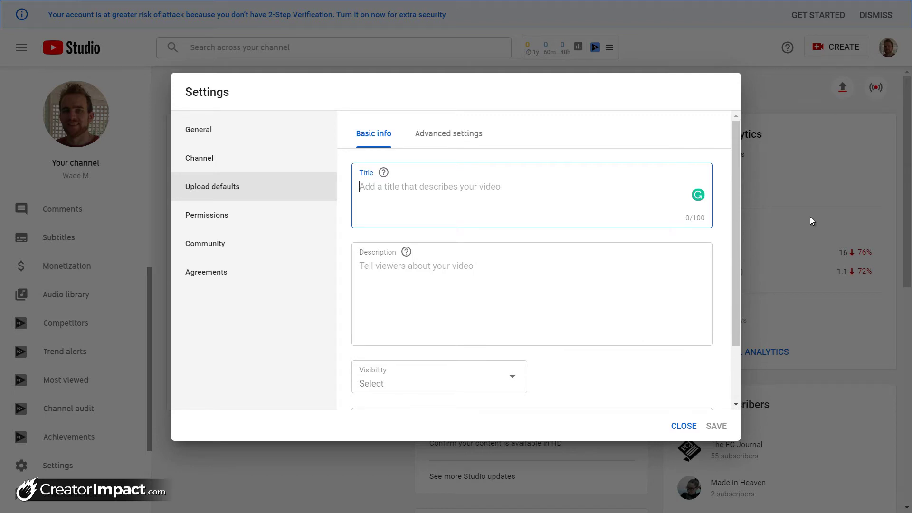
pyautogui.write('Dog Walking')
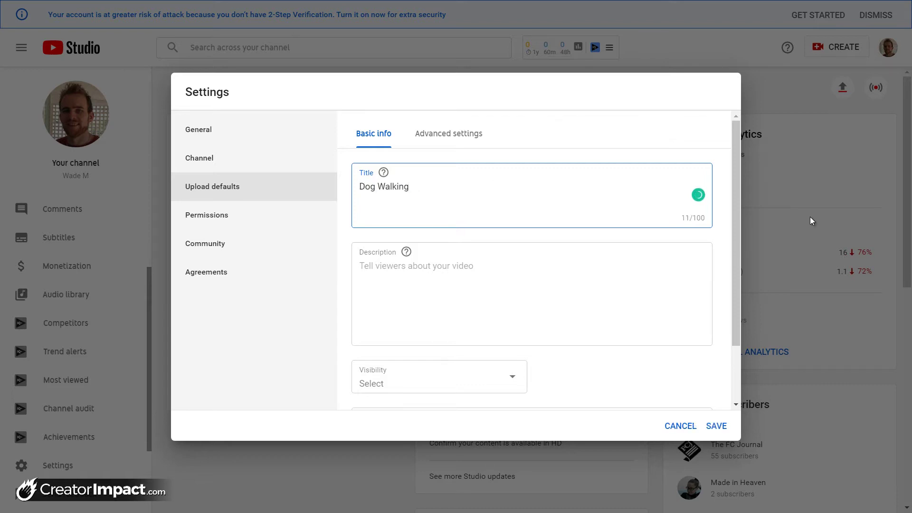
pyautogui.write(')')
pyautogui.hotkey('ctrl', 'a')
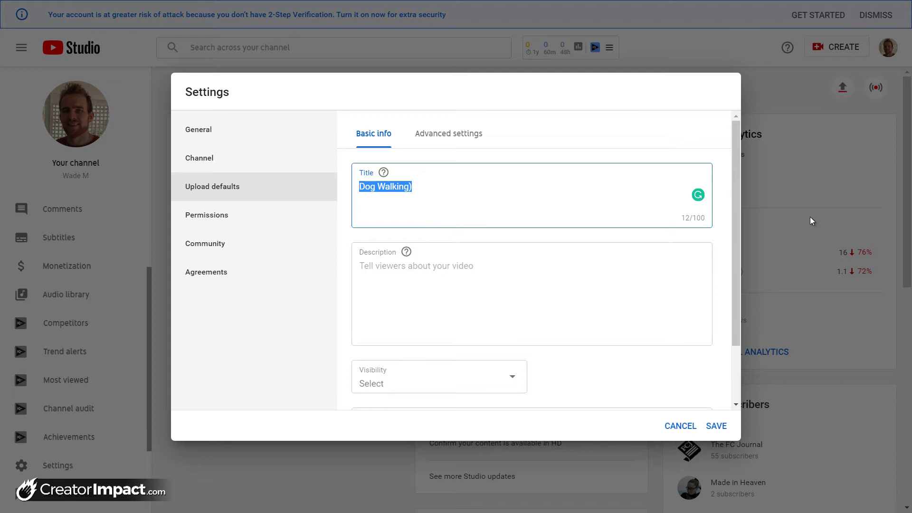
pyautogui.write('You')
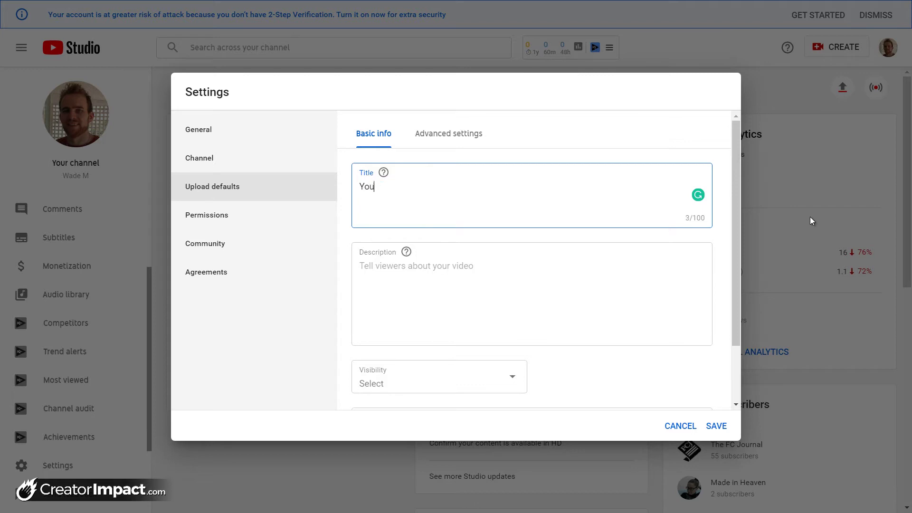
pyautogui.write('Tube Tips)')
# Replace the '(YouTube Tips)' default title with '(2020)'
pyautogui.press('Home')
pyautogui.write('(')
pyautogui.moveTo(520, 211); pyautogui.dragTo(353, 193)
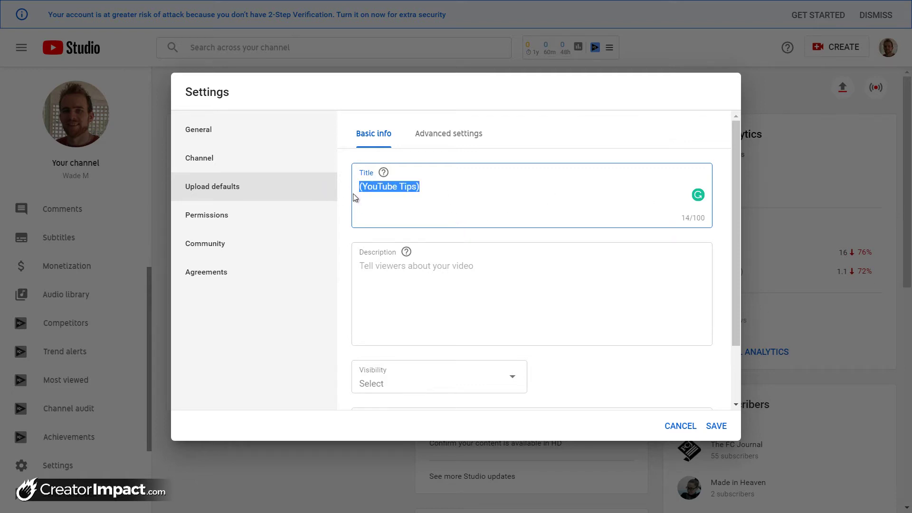
pyautogui.click(409, 196)
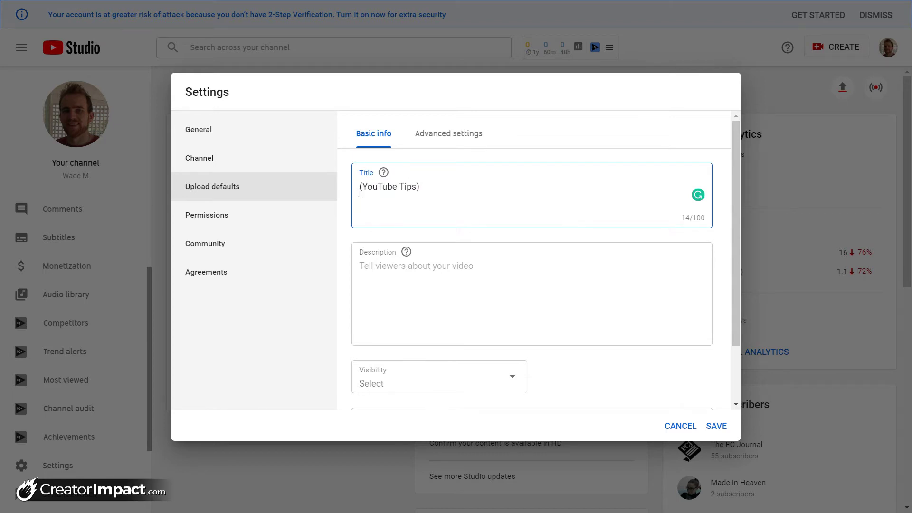
pyautogui.moveTo(422, 186); pyautogui.dragTo(361, 189)
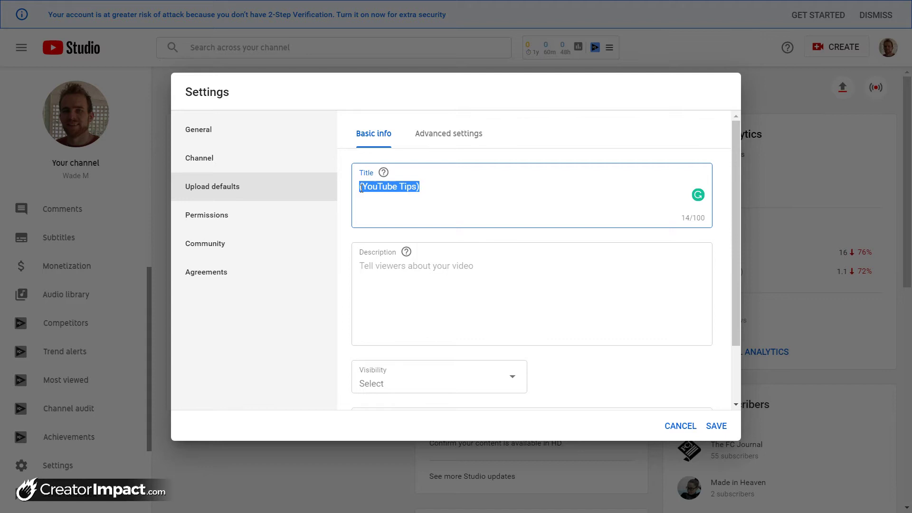
pyautogui.press('BackSpace')
pyautogui.press('BackSpace')
pyautogui.press('BackSpace')
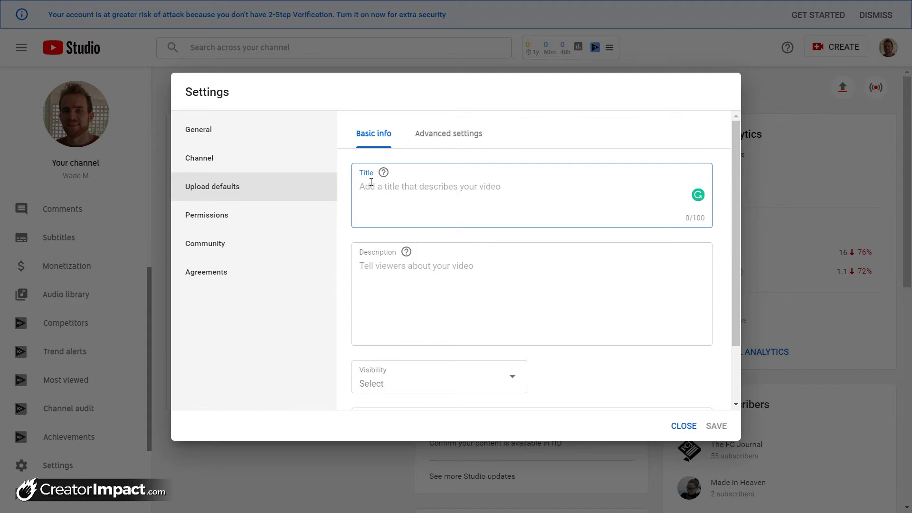
pyautogui.write('(202')
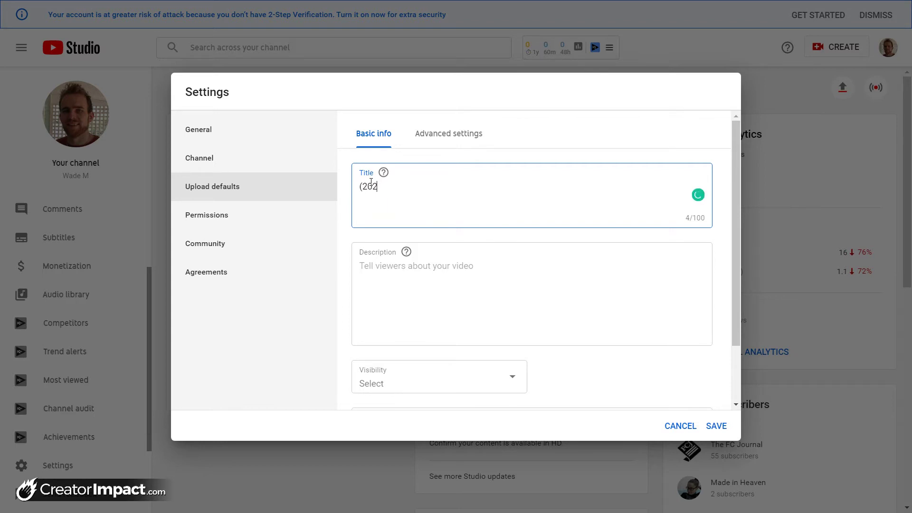
pyautogui.write('0)')
# Write description lines 'Intro with main keywords', 'links' and 'Follow me on Social Media'
pyautogui.click(370, 246)
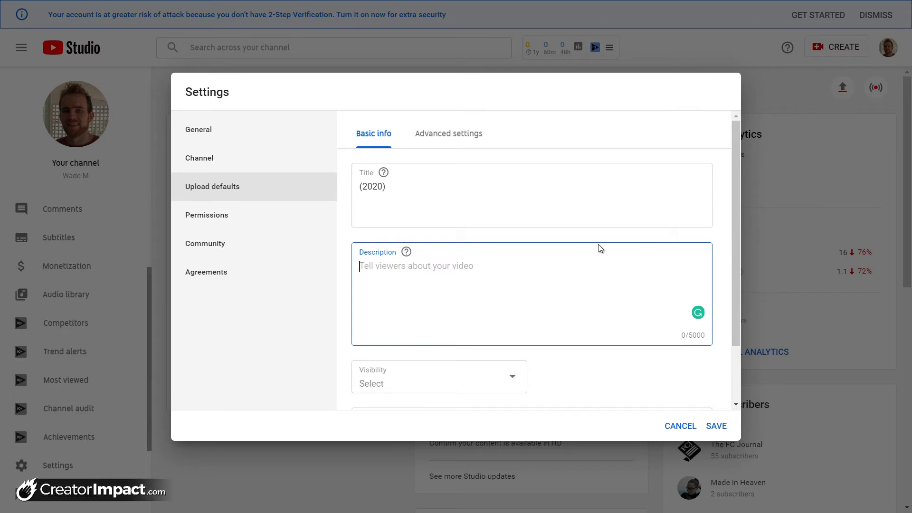
pyautogui.write('Int')
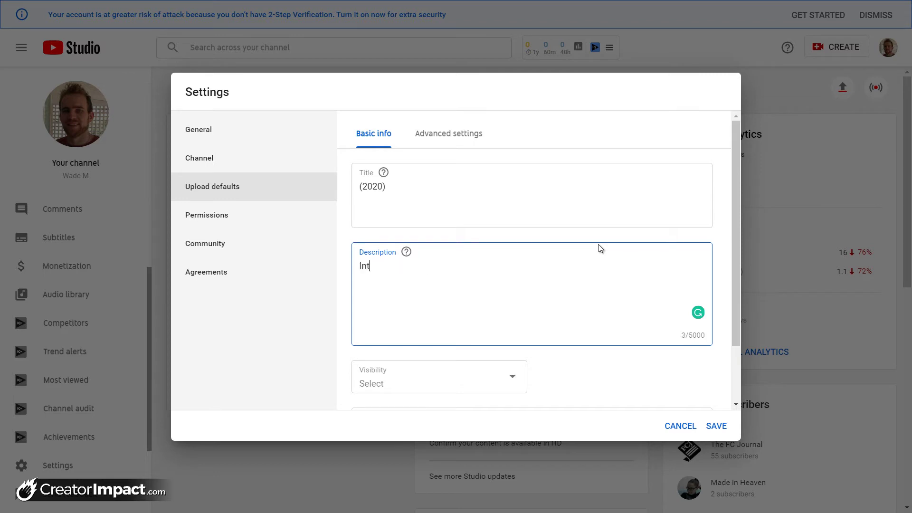
pyautogui.write('ro with main keywords')
pyautogui.press('Return')
pyautogui.write('li')
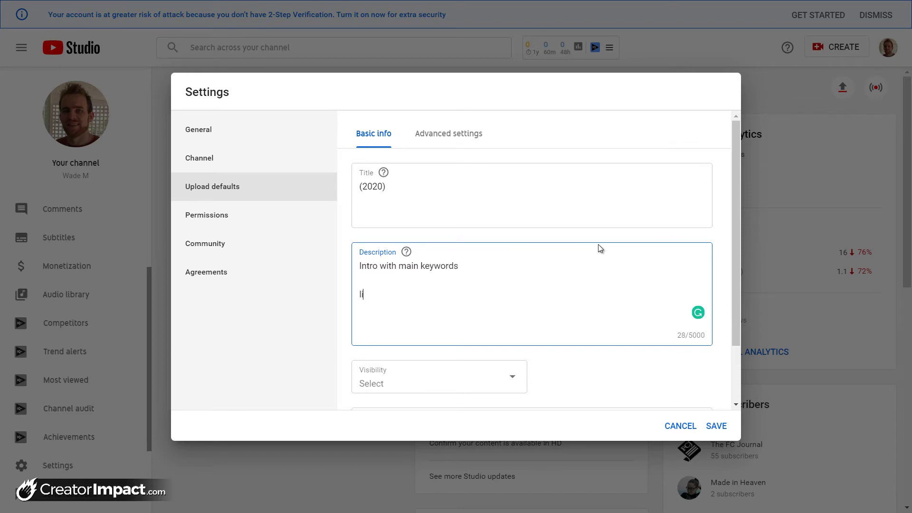
pyautogui.write('nks')
pyautogui.press('Return')
pyautogui.press('Return')
pyautogui.write('Follo')
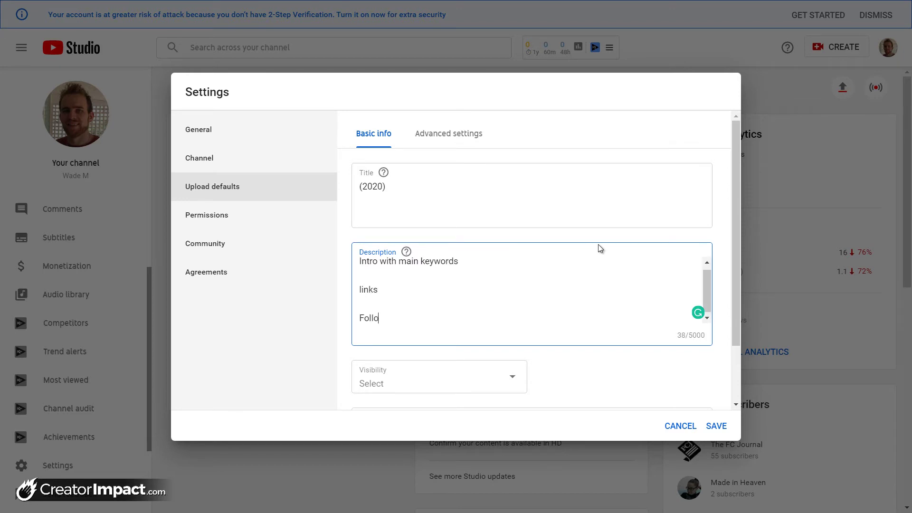
pyautogui.write('w me on Social Media')
pyautogui.press('Return')
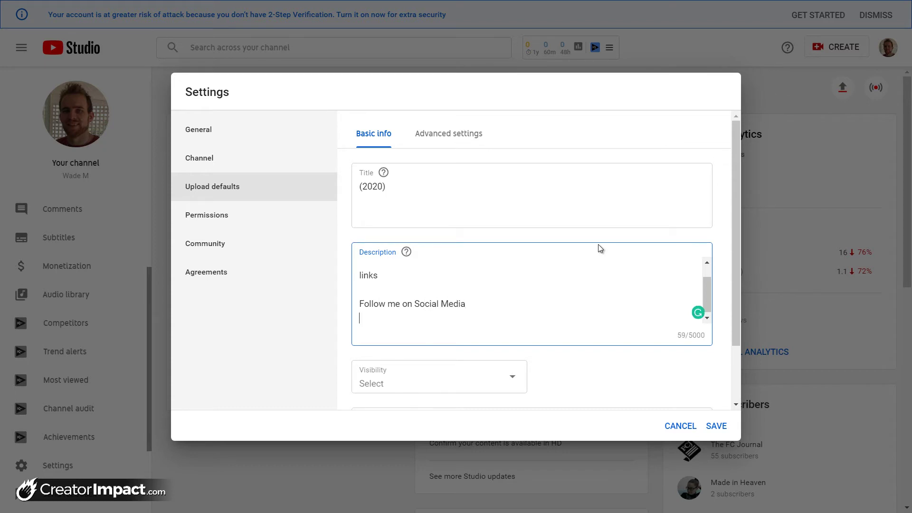
# Add 'Find me on Facebook:' with the creator's Facebook link, and 'Find me on Twitter' with their handle
pyautogui.write('Find me on Facebook: gr')
pyautogui.press('BackSpace')
pyautogui.press('BackSpace')
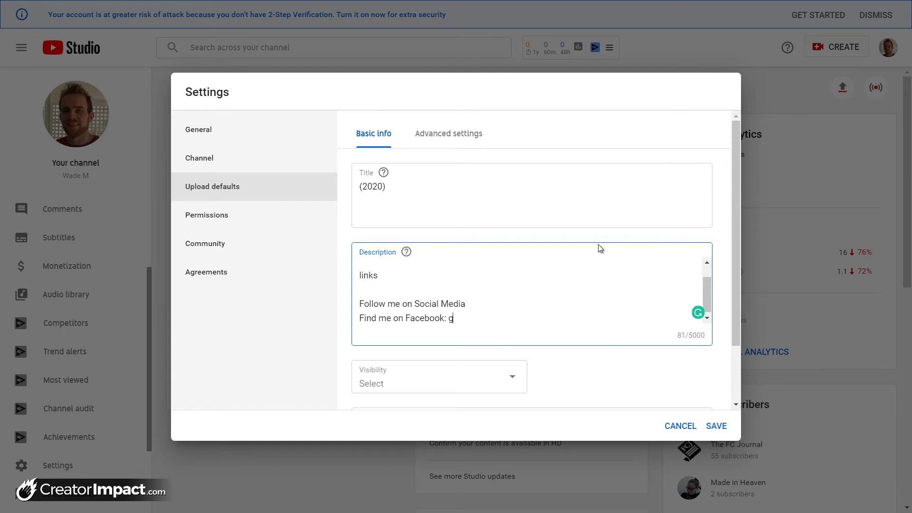
pyautogui.write('https://www.facebook.com/w')
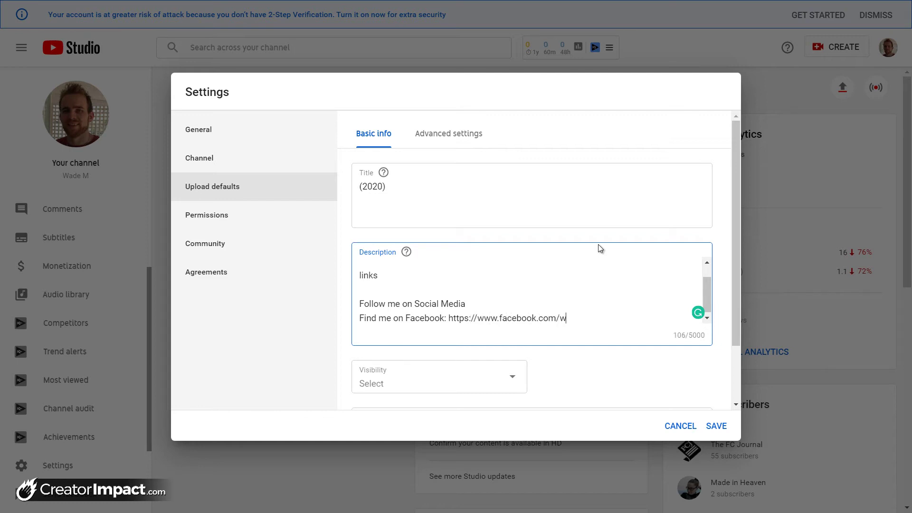
pyautogui.write('adelmcmaster')
pyautogui.press('Return')
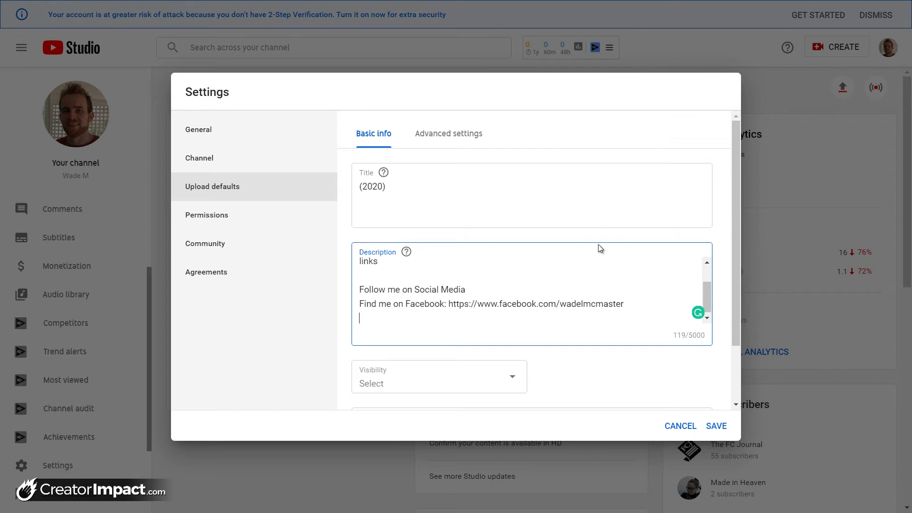
pyautogui.write('Find me on Twitter @creator')
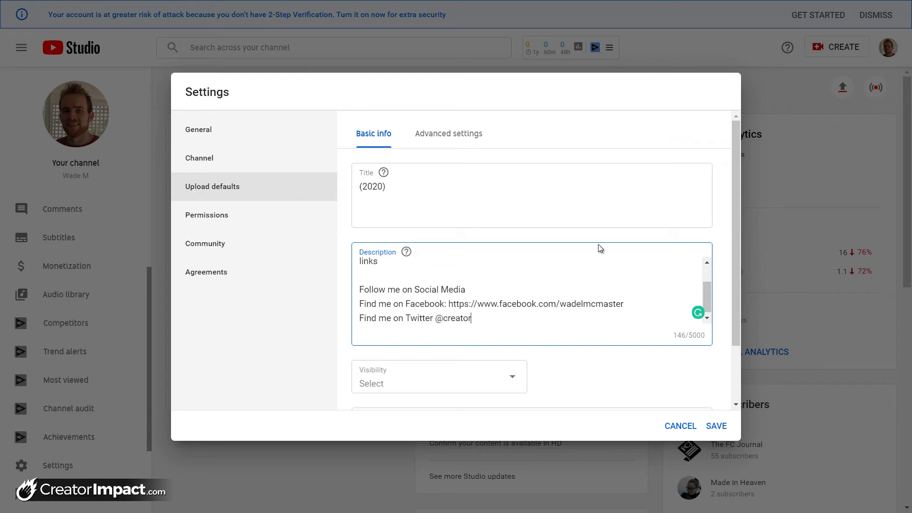
pyautogui.write('impact')
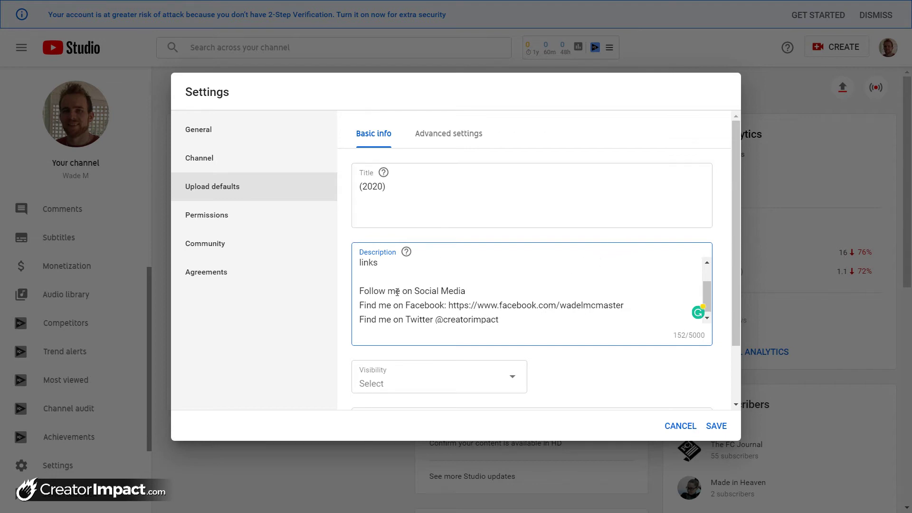
pyautogui.scroll(2, 403, 287)
pyautogui.scroll(-2, 505, 312)
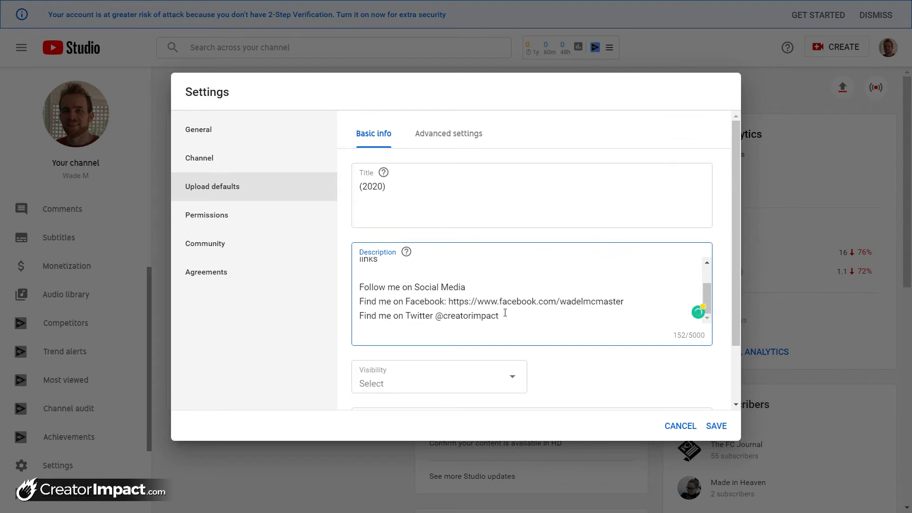
# Set the default upload visibility to Unlisted
pyautogui.click(392, 277)
pyautogui.scroll(-1, 514, 317)
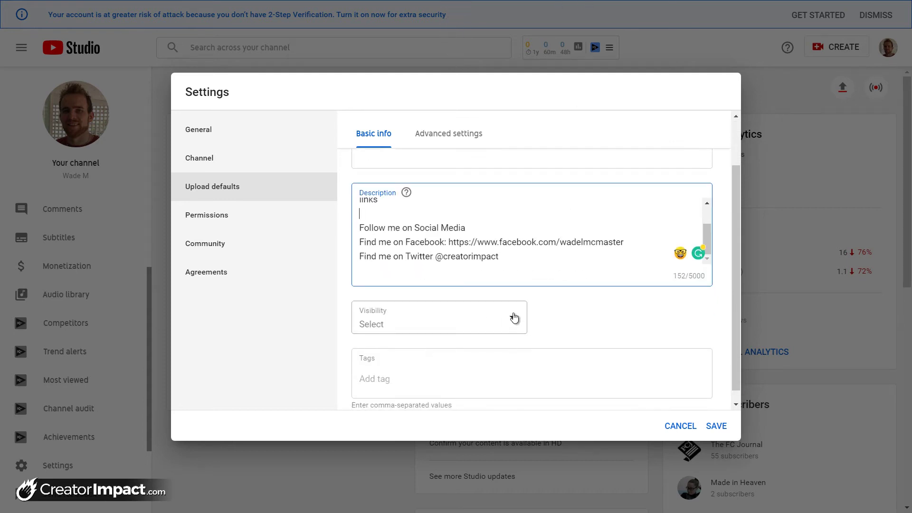
pyautogui.click(514, 317)
pyautogui.click(388, 350)
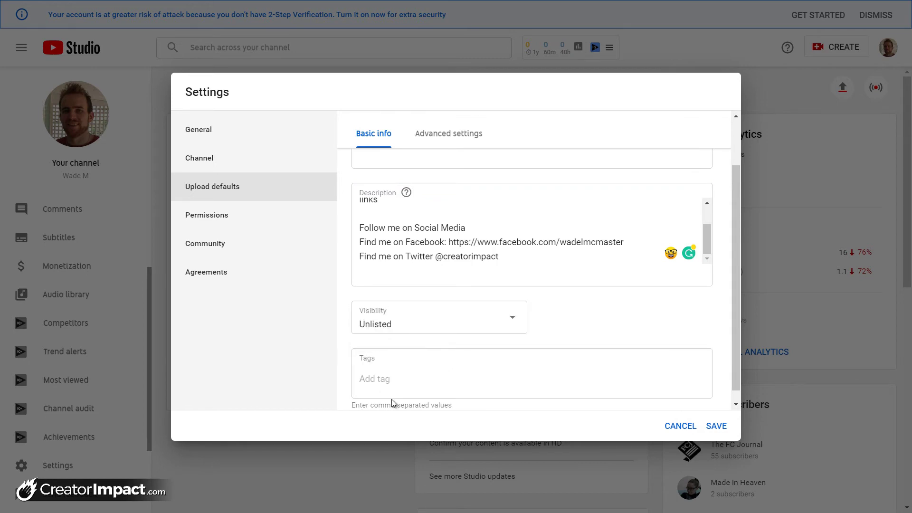
# Add the default tags '3d animation' and the creator's name, then save the upload defaults
pyautogui.click(531, 362)
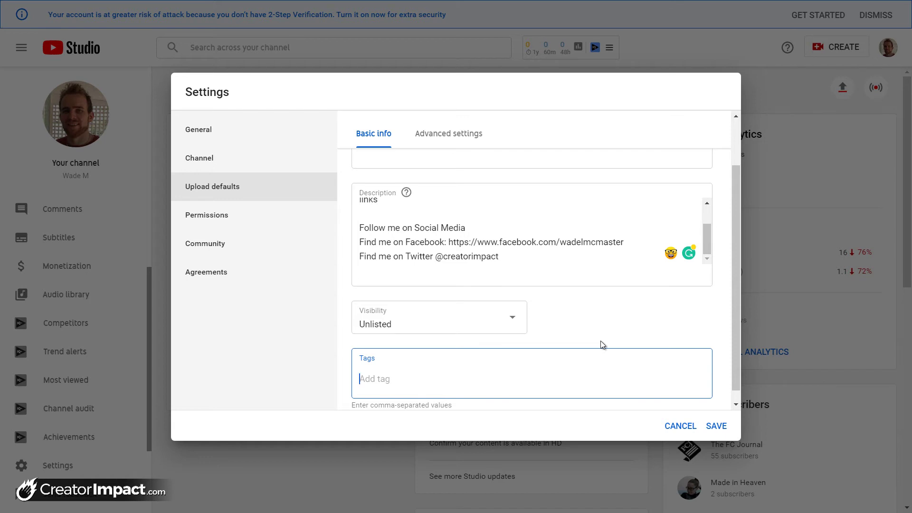
pyautogui.write('3d animation')
pyautogui.press('Return')
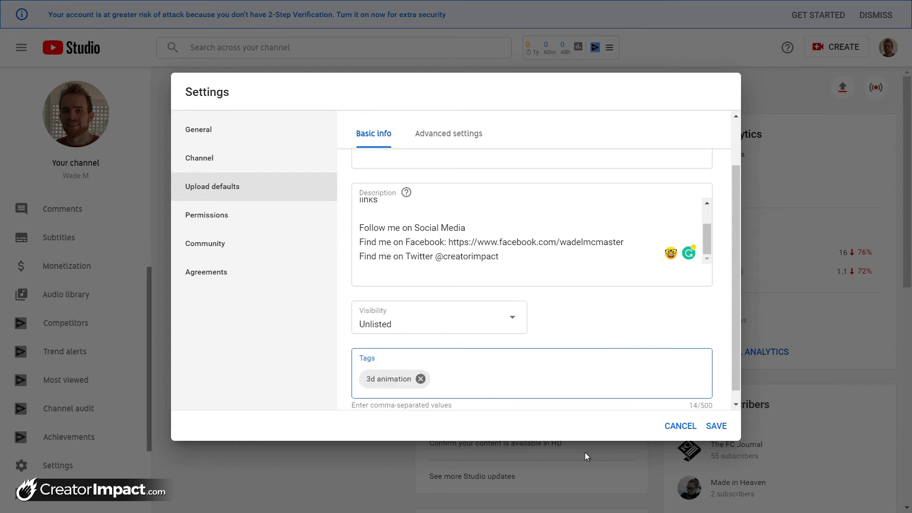
pyautogui.write('wade mcmaster')
pyautogui.press('Return')
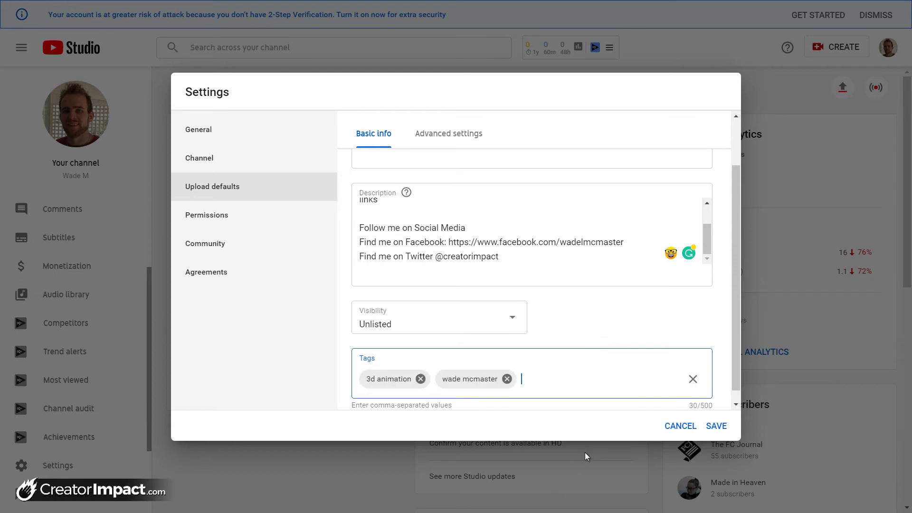
pyautogui.scroll(-1, 596, 368)
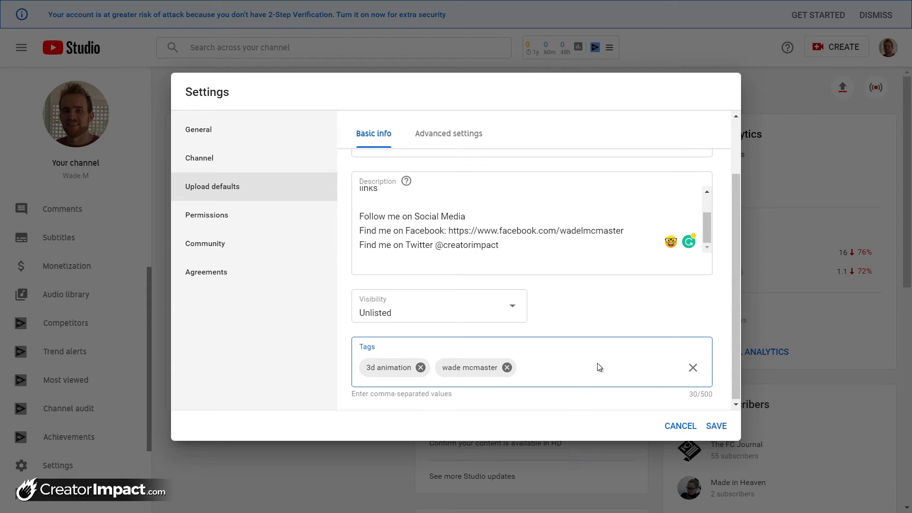
pyautogui.scroll(2, 603, 372)
pyautogui.scroll(-2, 603, 372)
pyautogui.click(715, 426)
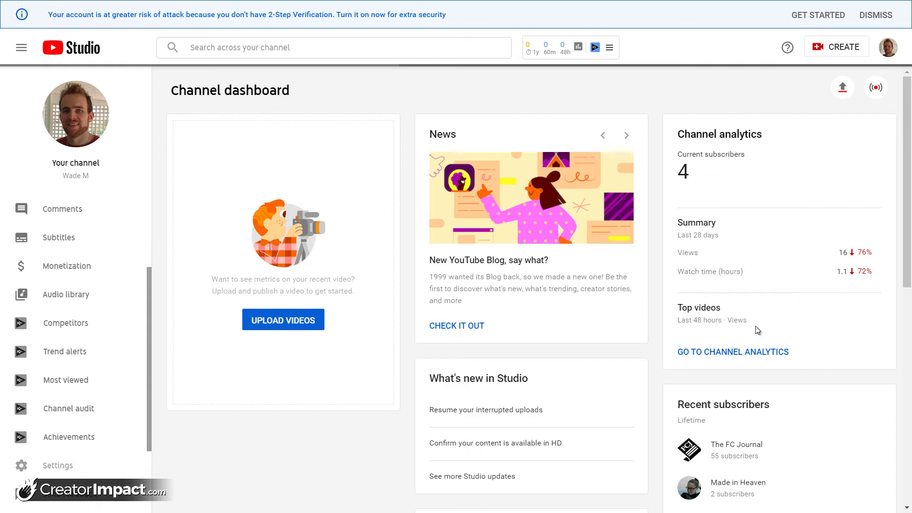
# In the advanced upload defaults, keep the Standard YouTube License and set the category to Entertainment
pyautogui.click(60, 466)
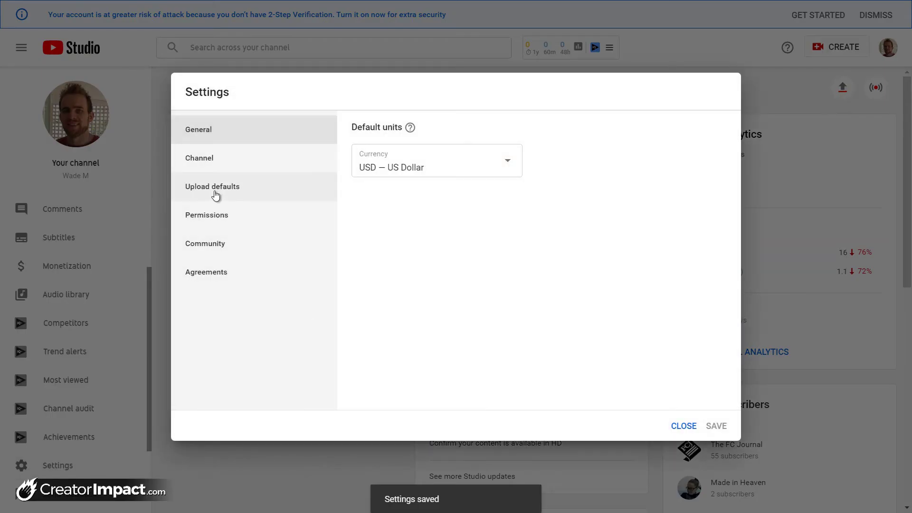
pyautogui.click(215, 195)
pyautogui.click(455, 137)
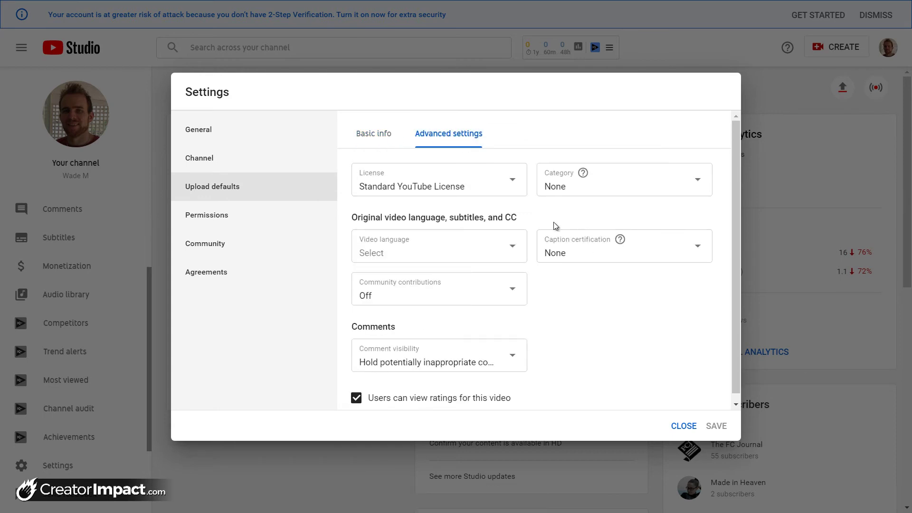
pyautogui.click(442, 181)
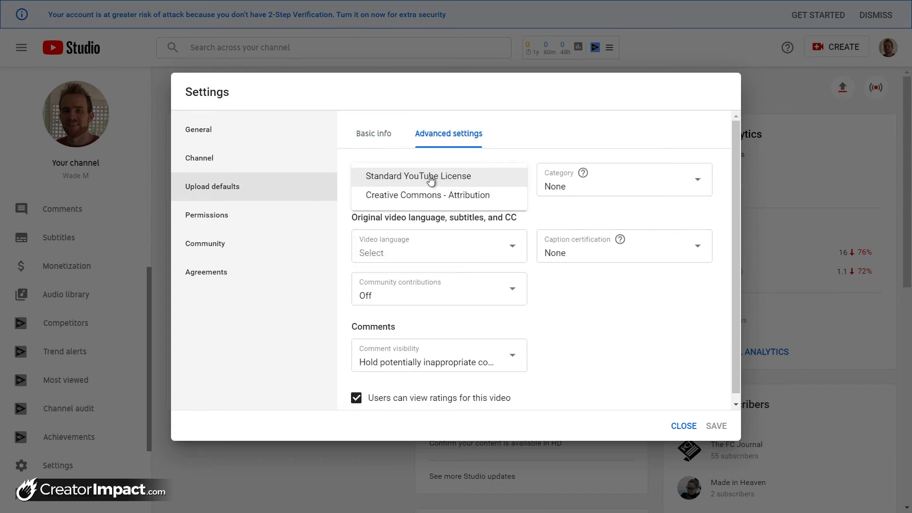
pyautogui.click(507, 162)
pyautogui.click(461, 181)
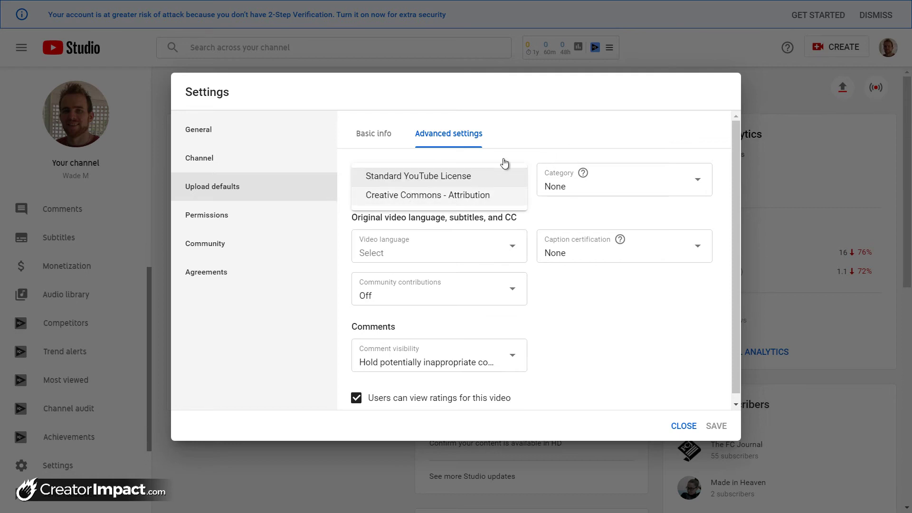
pyautogui.click(477, 151)
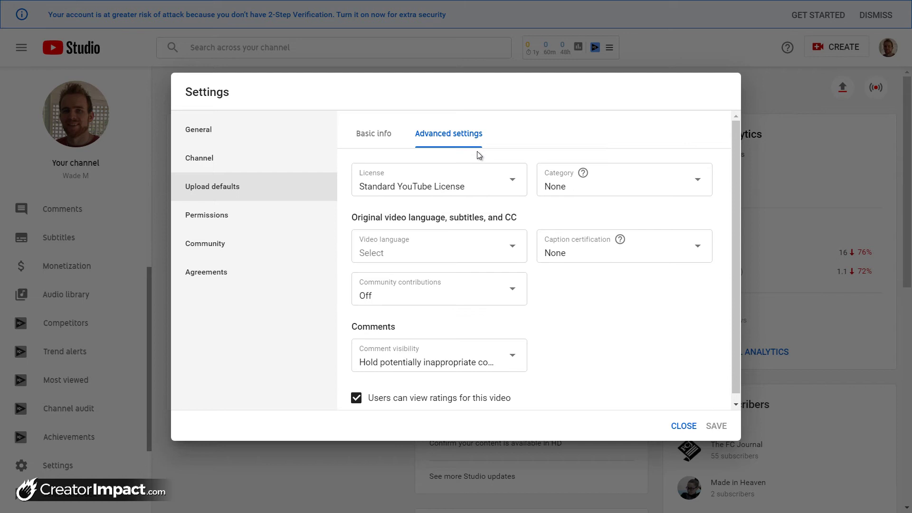
pyautogui.click(618, 188)
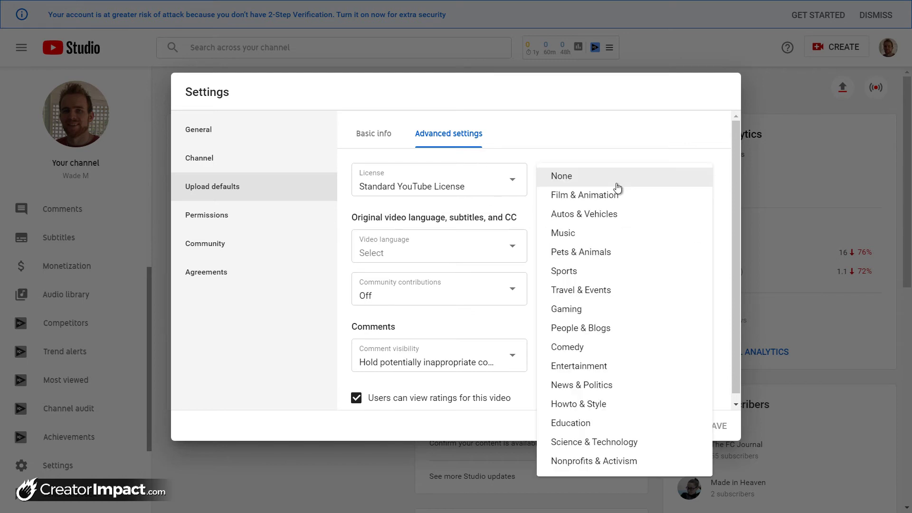
pyautogui.click(605, 367)
# Leave comment review and community contributions at their existing settings
pyautogui.scroll(-1, 456, 342)
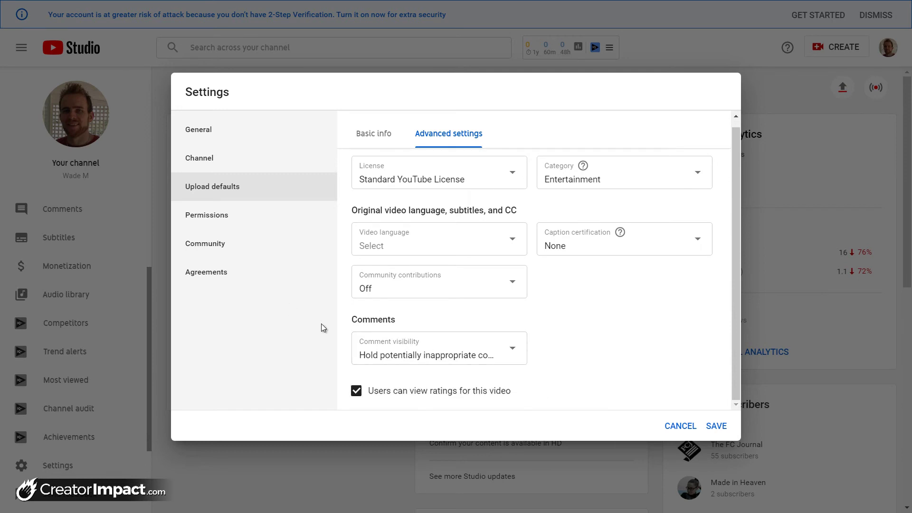
pyautogui.click(474, 356)
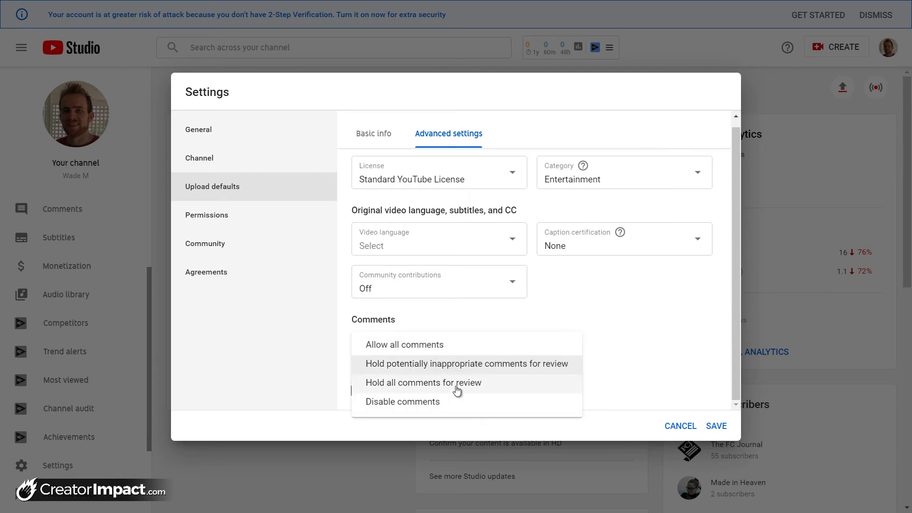
pyautogui.click(639, 328)
pyautogui.click(400, 356)
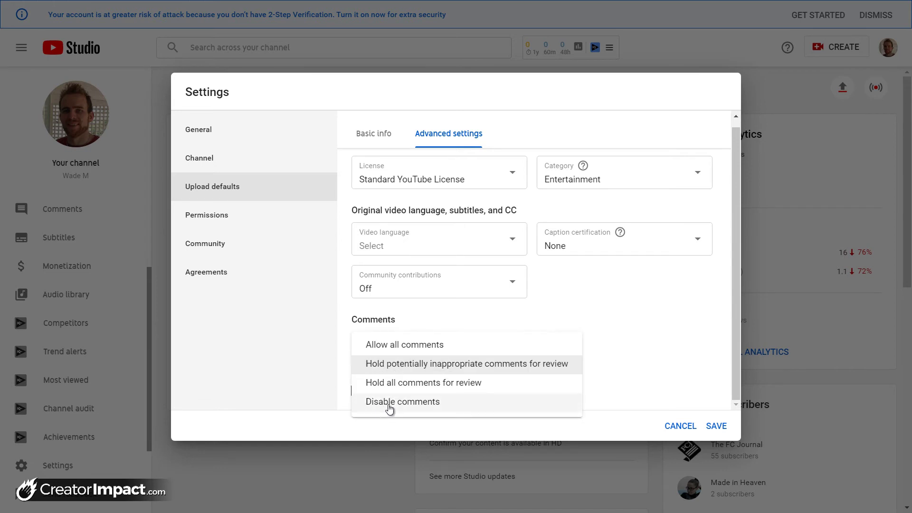
pyautogui.click(697, 302)
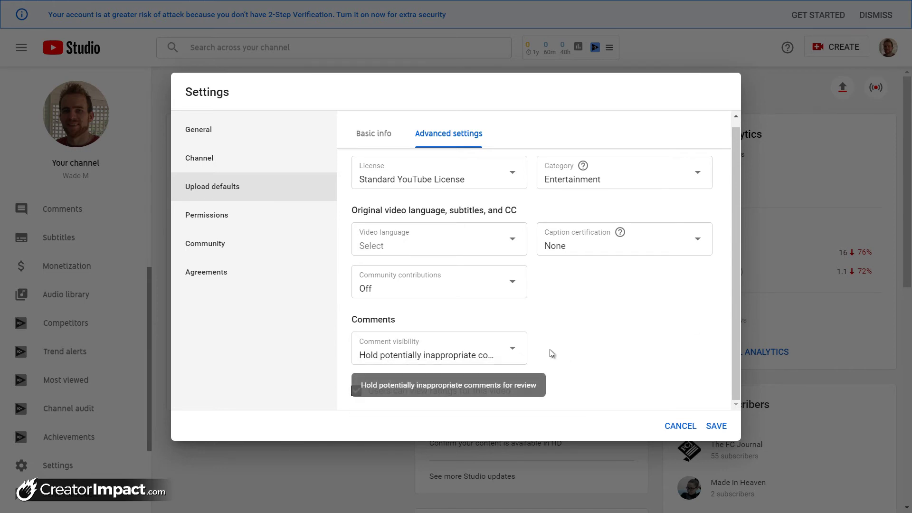
pyautogui.click(394, 293)
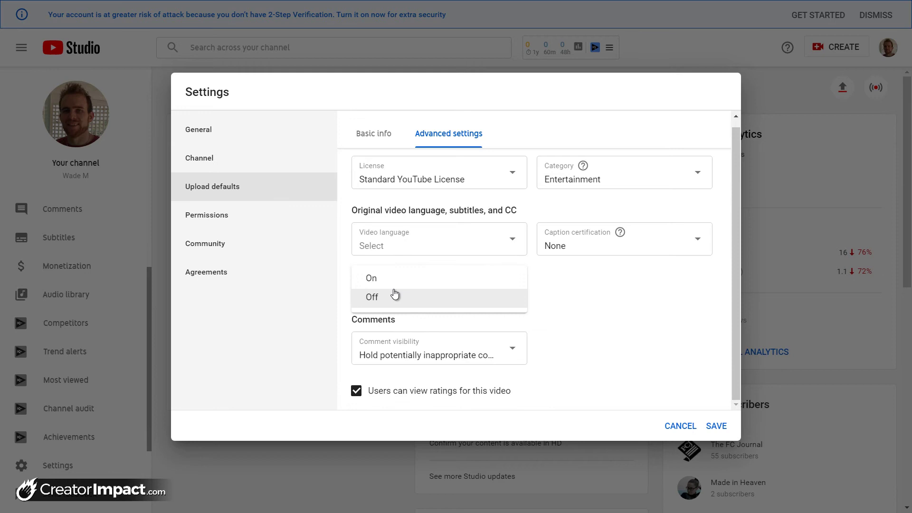
pyautogui.click(428, 293)
# Set the default video language to English and check the description back in Basic info
pyautogui.click(511, 245)
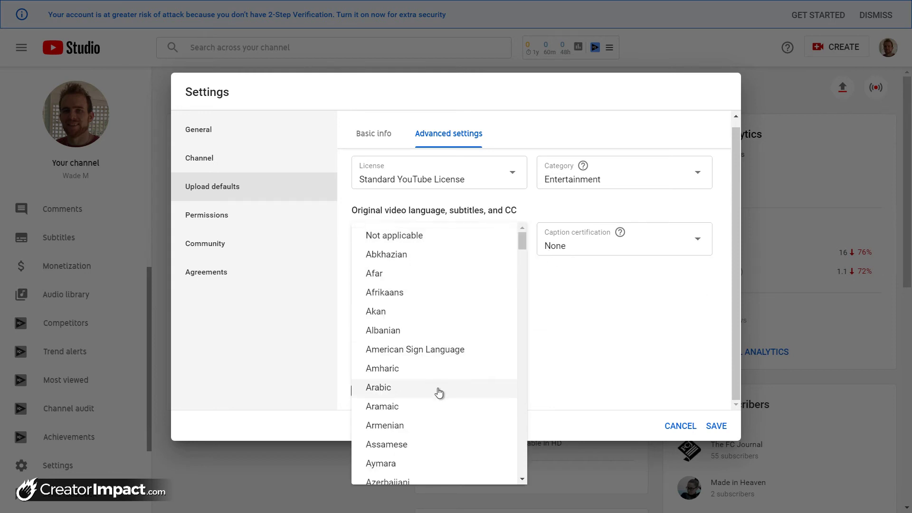
pyautogui.scroll(-10, 437, 391)
pyautogui.click(400, 418)
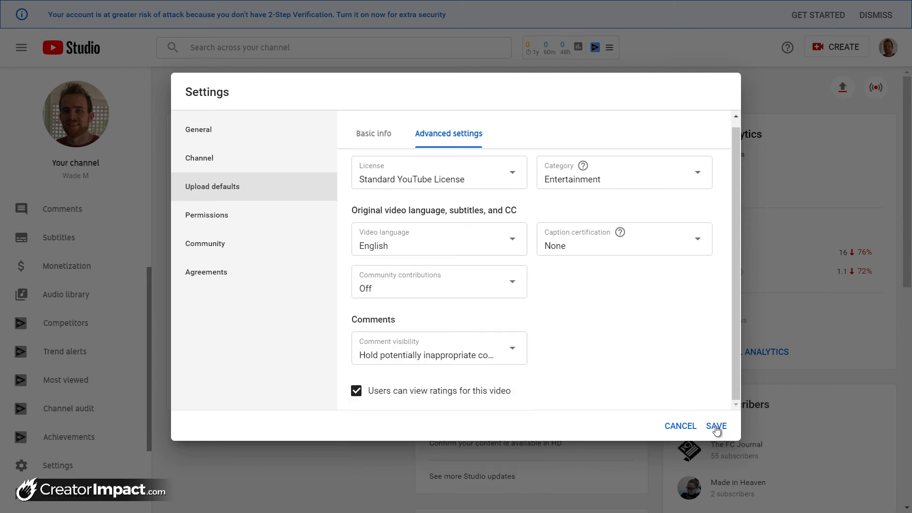
pyautogui.click(361, 138)
pyautogui.scroll(-5, 472, 208)
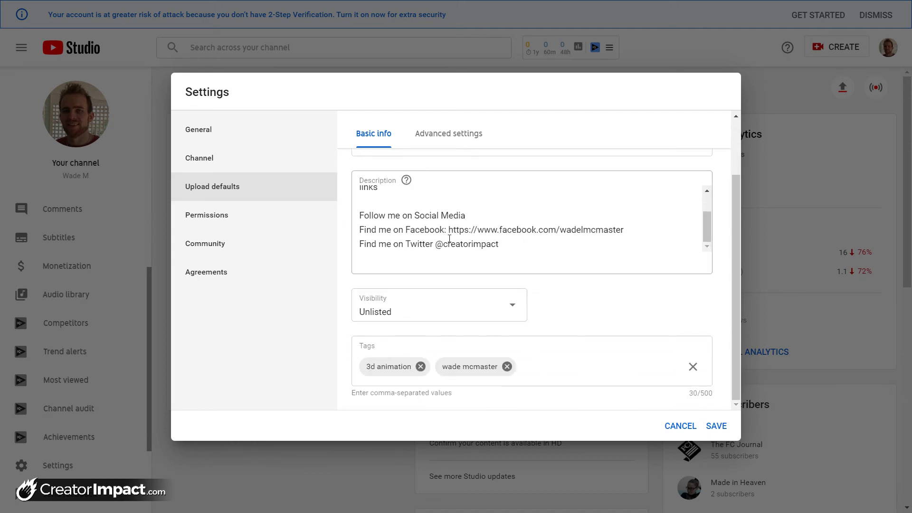
pyautogui.moveTo(501, 245); pyautogui.dragTo(393, 230)
pyautogui.scroll(2, 414, 186)
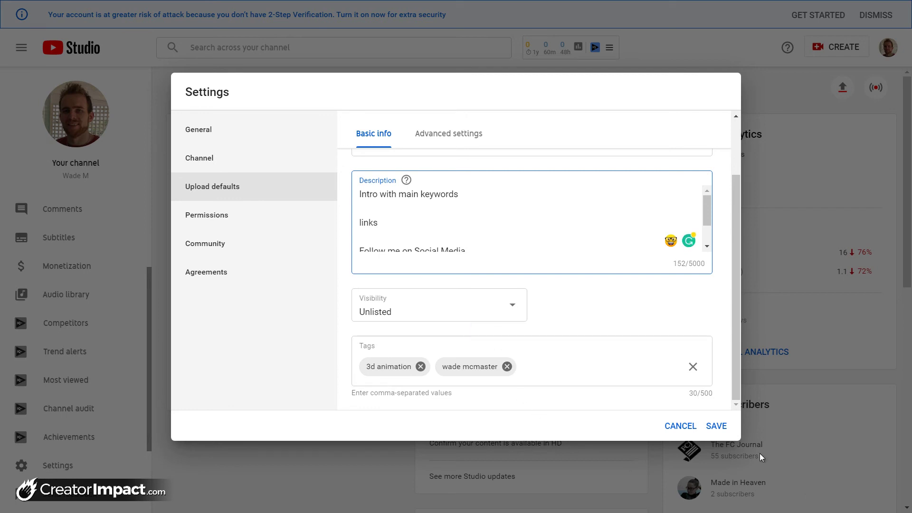
# Save the upload defaults and start uploading 20200612_145855.mp4 as a new video
pyautogui.click(721, 427)
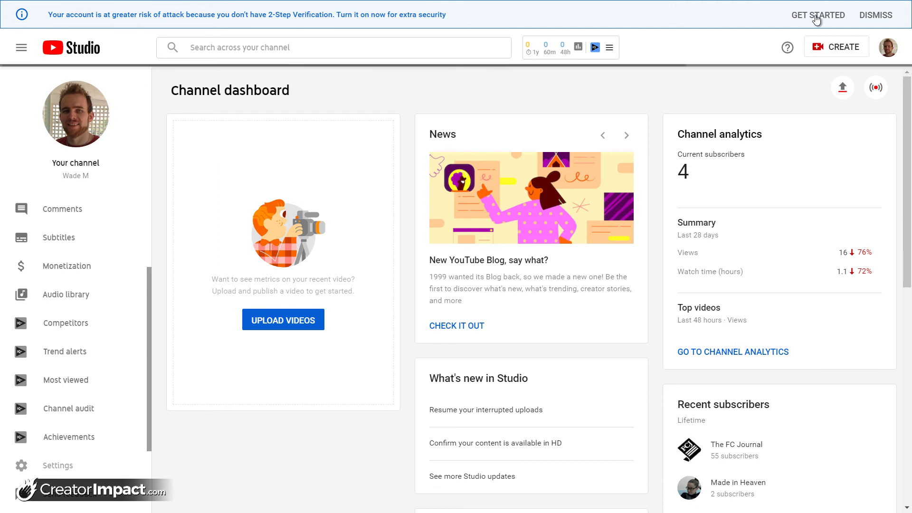
pyautogui.click(840, 47)
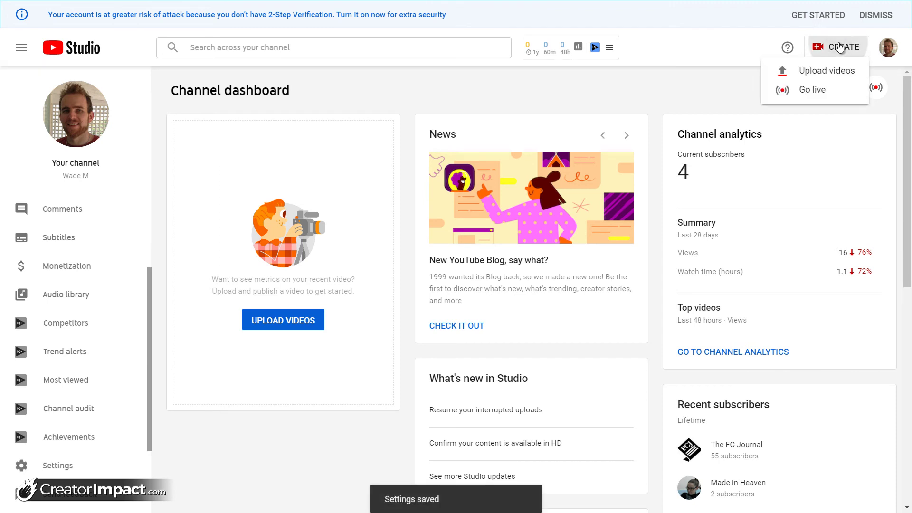
pyautogui.click(818, 71)
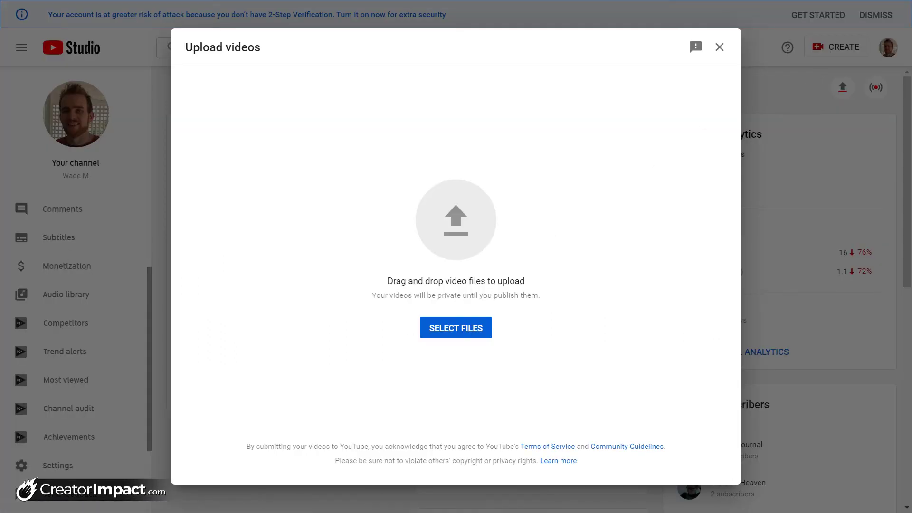
pyautogui.moveTo(148, 271); pyautogui.dragTo(382, 293)
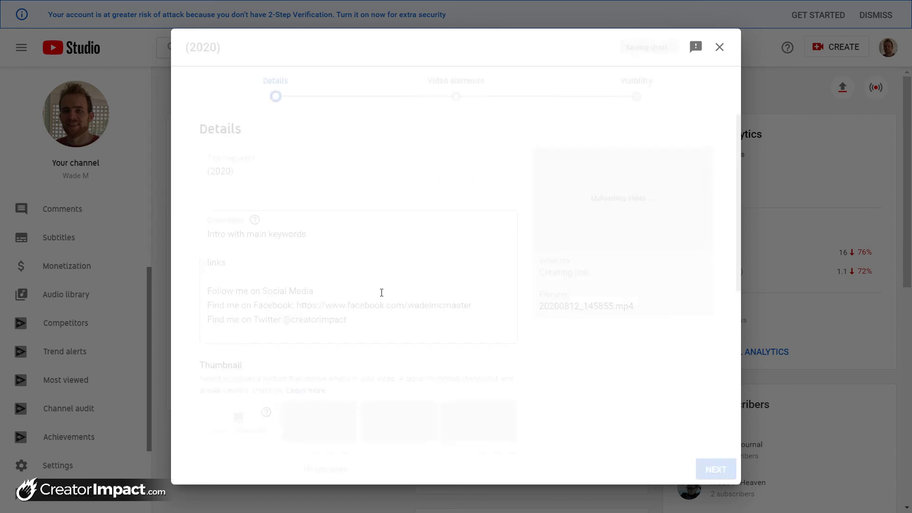
# Replace the description's first line with 'Heres my intro!'
pyautogui.click(239, 212)
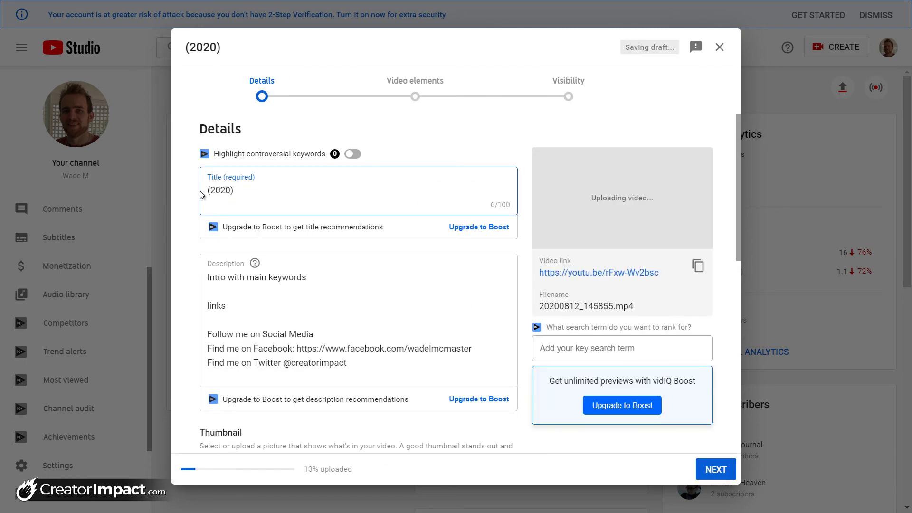
pyautogui.hotkey('ctrl', 'shift', 'Left')
pyautogui.click(207, 279)
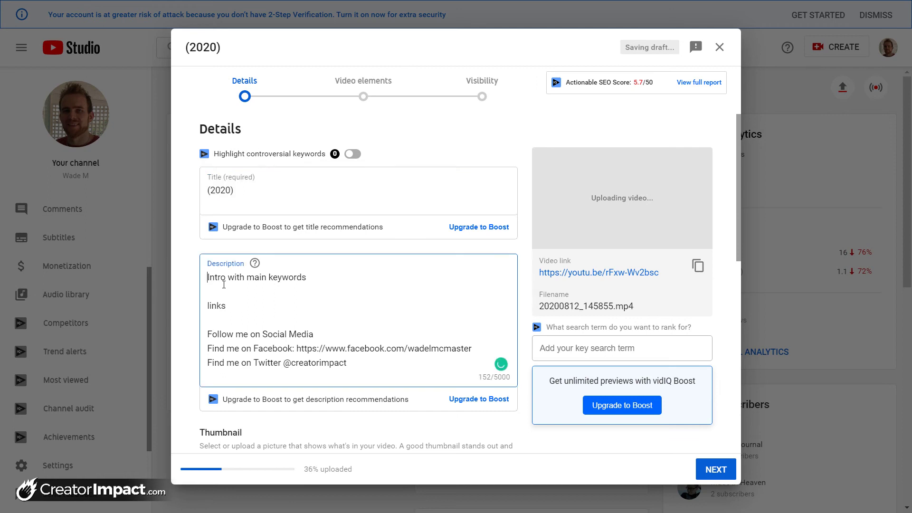
pyautogui.moveTo(224, 277); pyautogui.dragTo(226, 230)
pyautogui.click(315, 303)
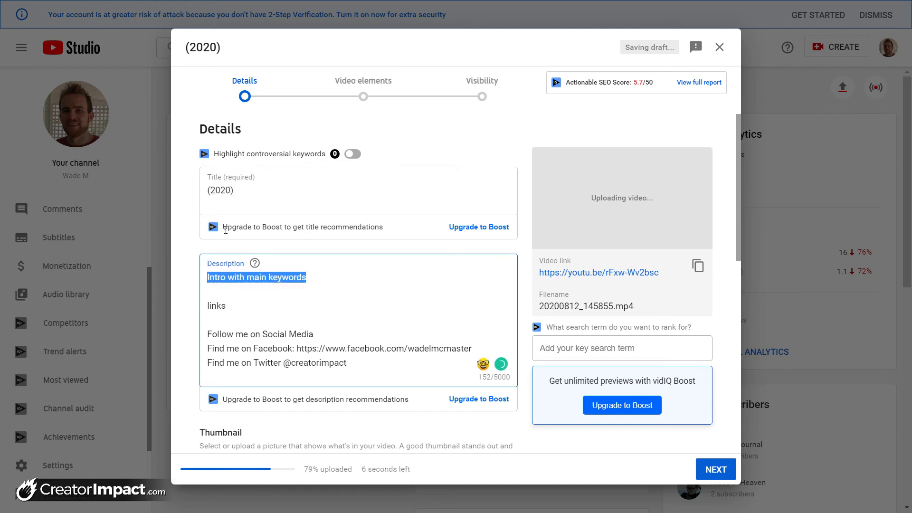
pyautogui.write('Her wh')
pyautogui.press('BackSpace')
pyautogui.press('BackSpace')
pyautogui.press('BackSpace')
pyautogui.write('es my intro!')
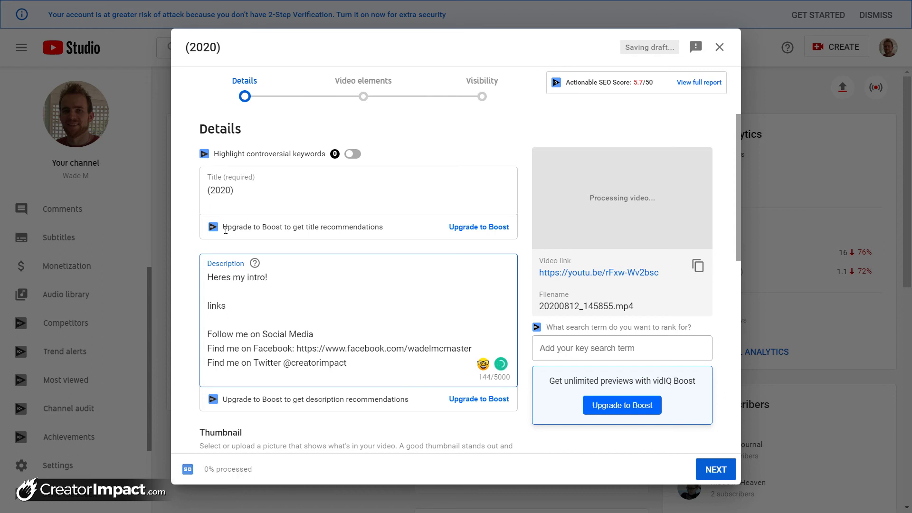
# Select the three social media link lines below the intro
pyautogui.moveTo(224, 348); pyautogui.dragTo(371, 367)
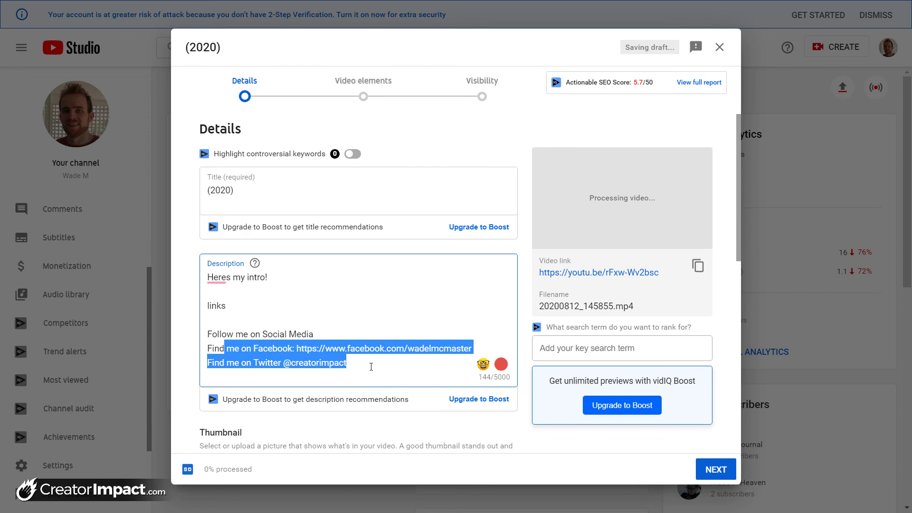
pyautogui.scroll(-4, 373, 355)
pyautogui.scroll(-3, 304, 414)
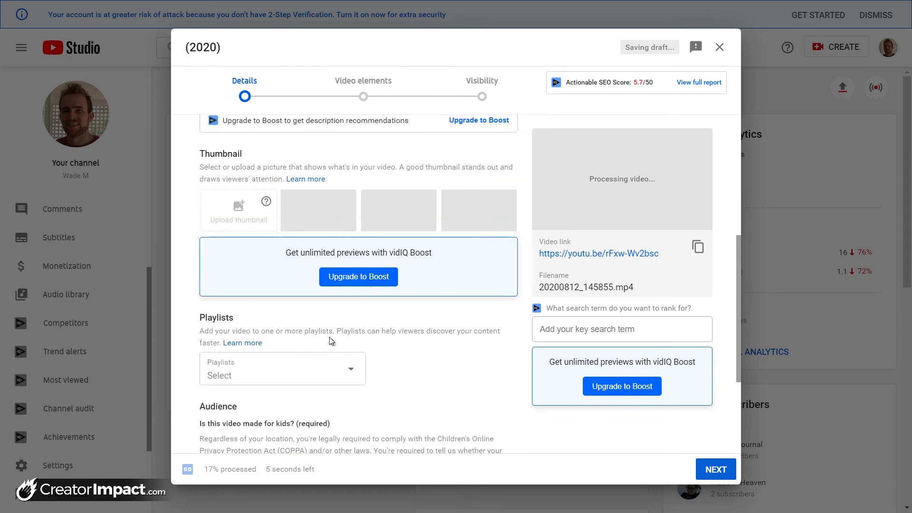
pyautogui.scroll(7, 304, 413)
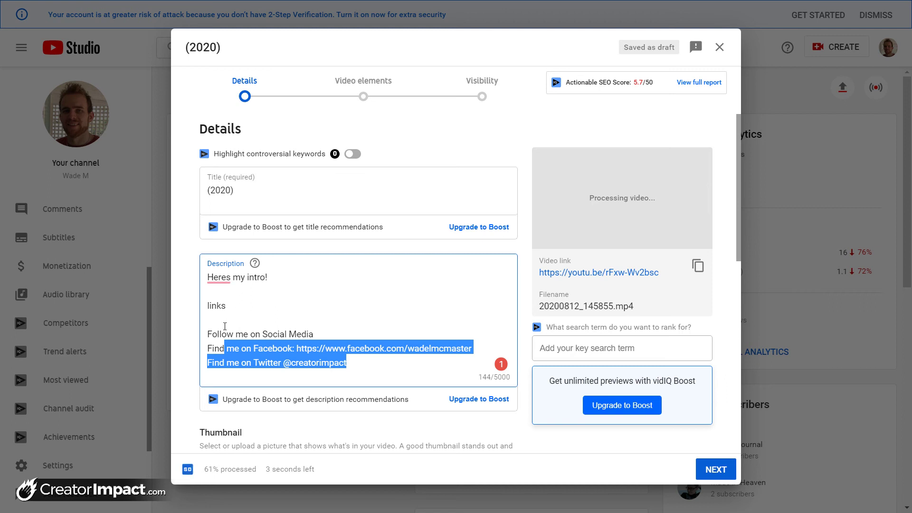
pyautogui.moveTo(211, 333); pyautogui.dragTo(350, 365)
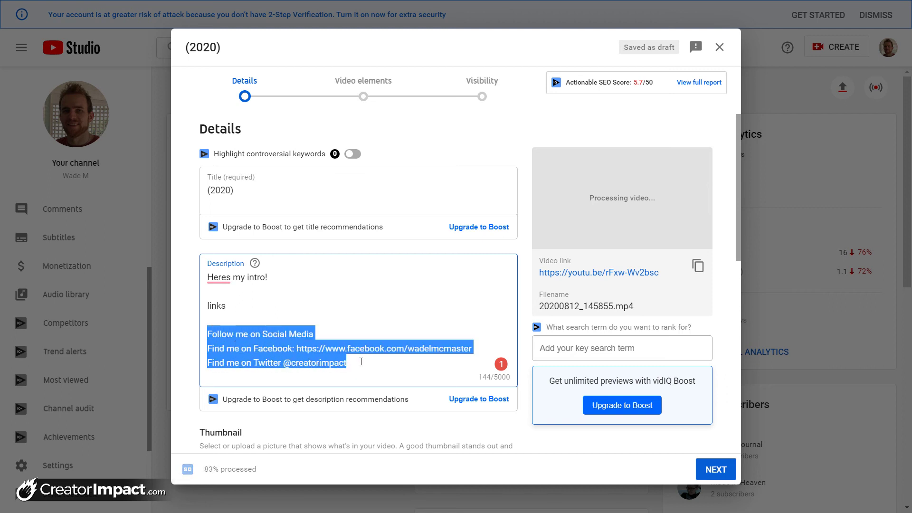